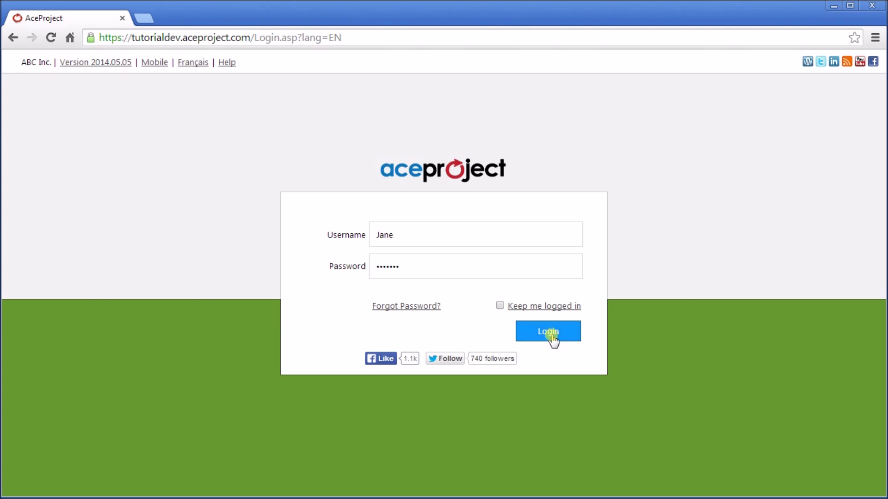
# Log in to the AceProject account with the entered credentials
pyautogui.click(551, 336)
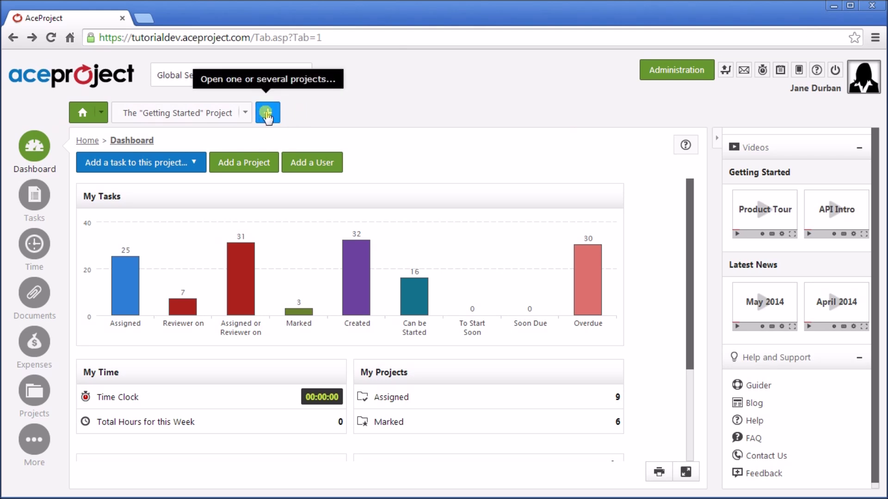
# Open the Getting Started project's action menu from the Dashboard
pyautogui.click(246, 114)
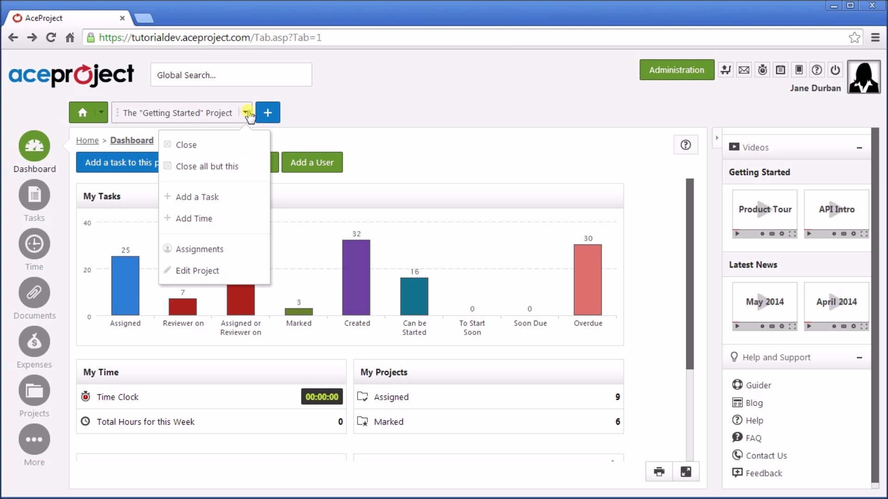
# Close the project menu, list All Tasks across projects, and check the project filter without changing it
pyautogui.click(246, 114)
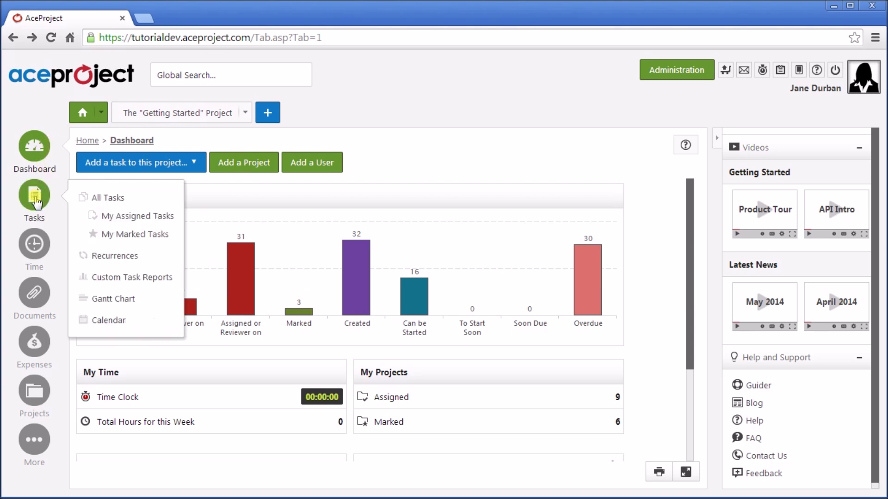
pyautogui.moveTo(26, 265)
pyautogui.moveTo(34, 206)
pyautogui.click(107, 198)
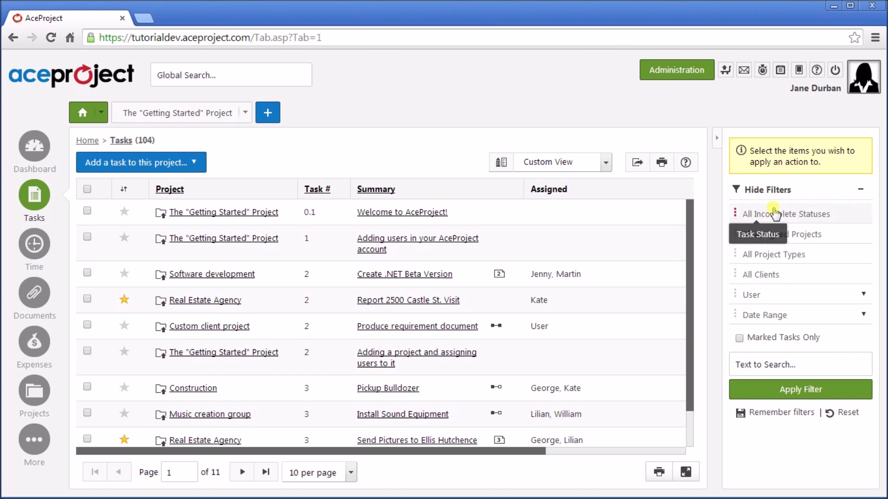
pyautogui.click(779, 236)
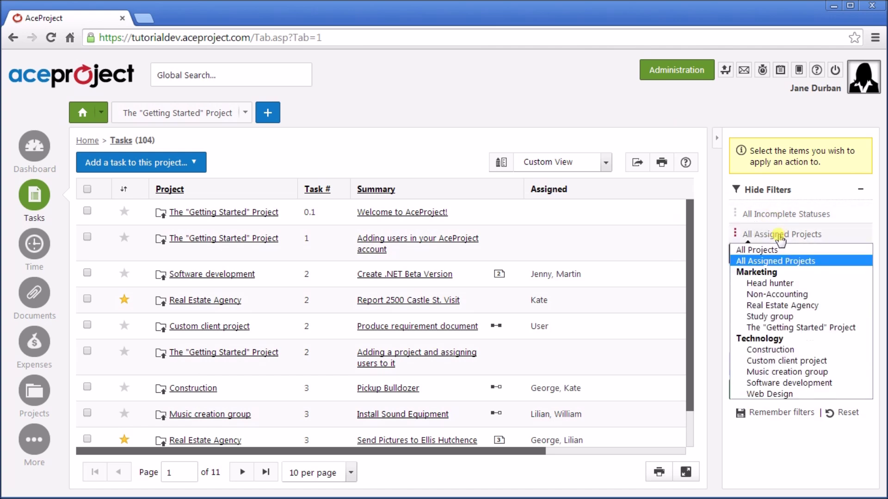
pyautogui.click(780, 237)
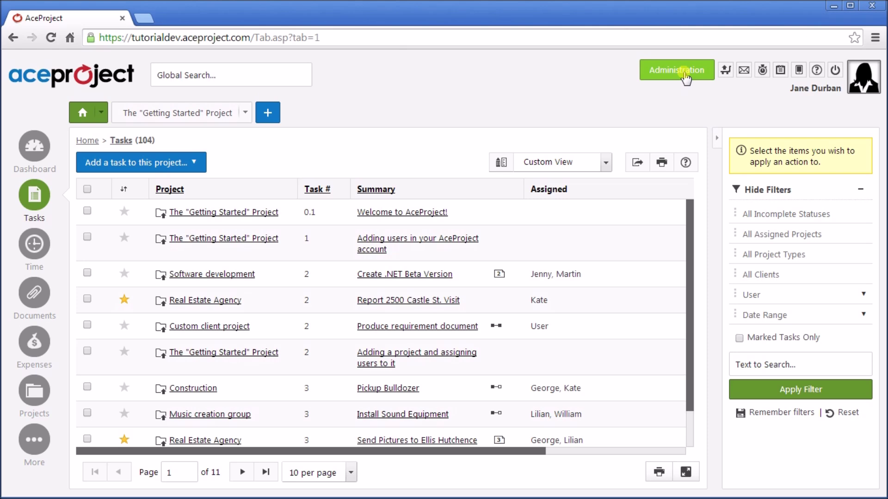
# In Administration, open the Users list and edit the first user's profile
pyautogui.click(35, 149)
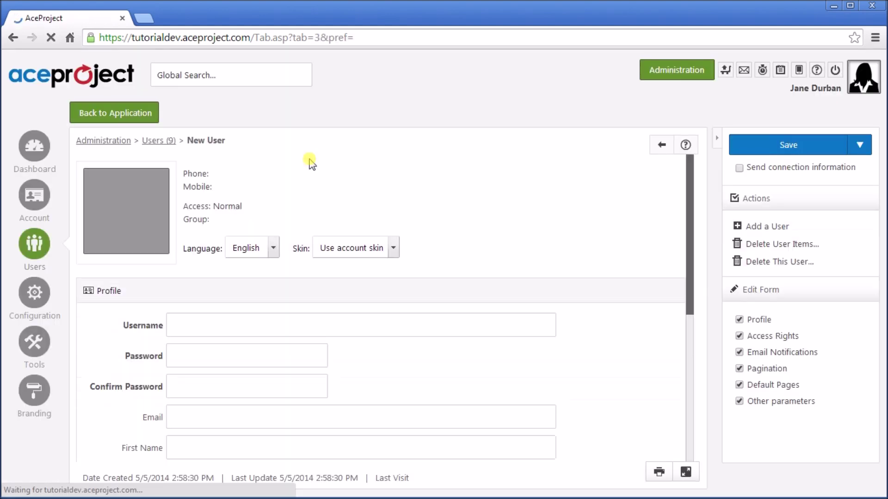
pyautogui.click(228, 321)
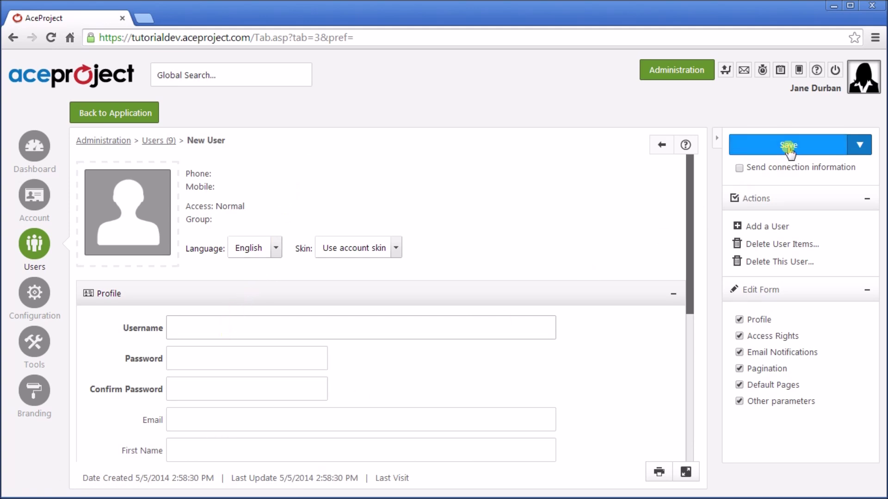
pyautogui.click(34, 246)
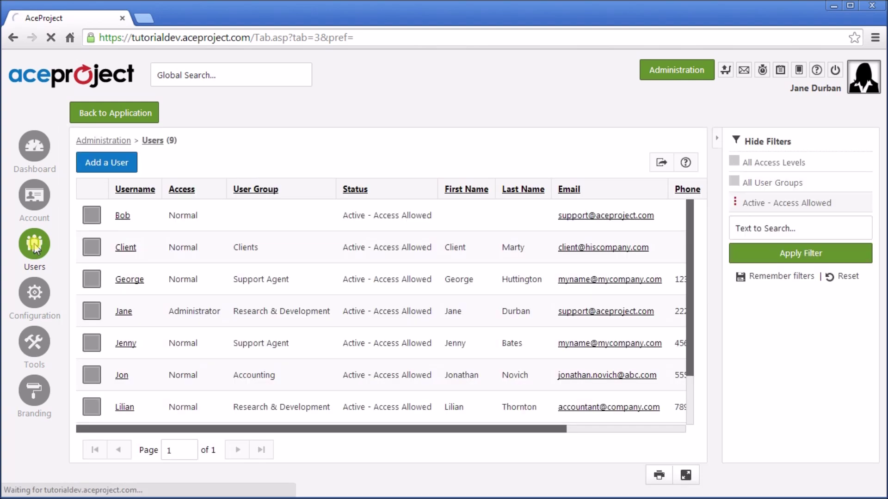
pyautogui.click(125, 215)
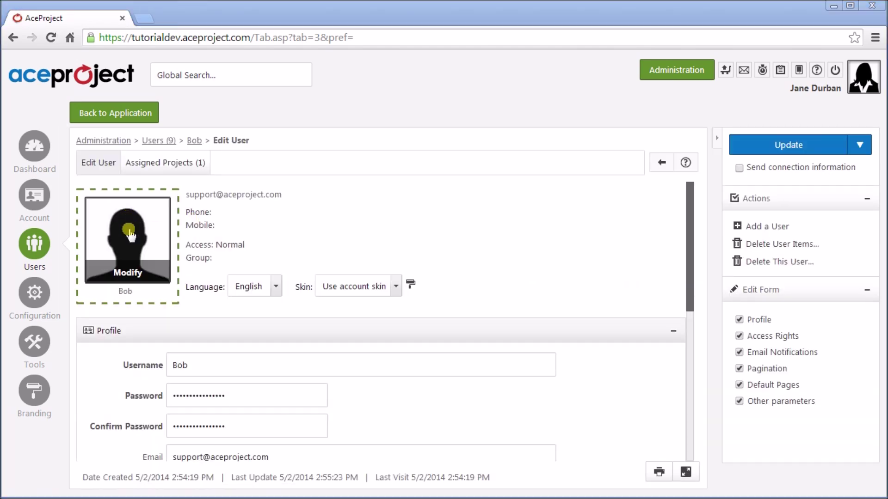
# Start changing the user's profile picture, then cancel the file picker
pyautogui.click(130, 231)
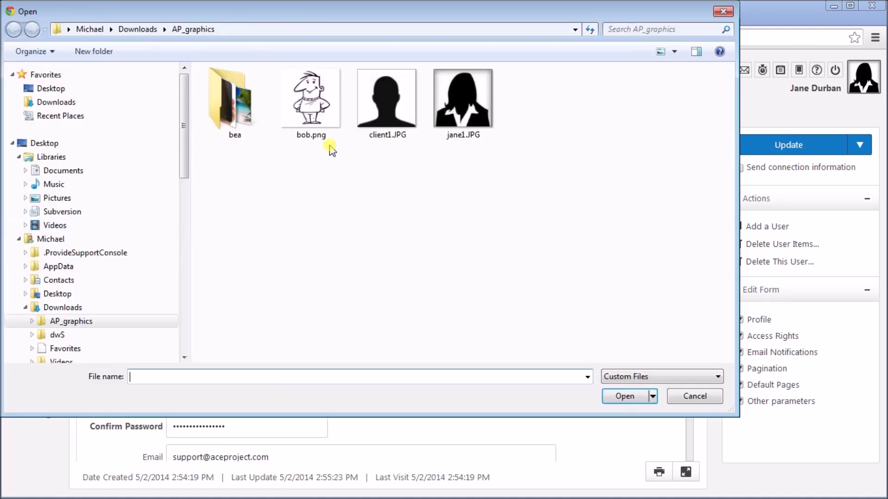
pyautogui.click(721, 12)
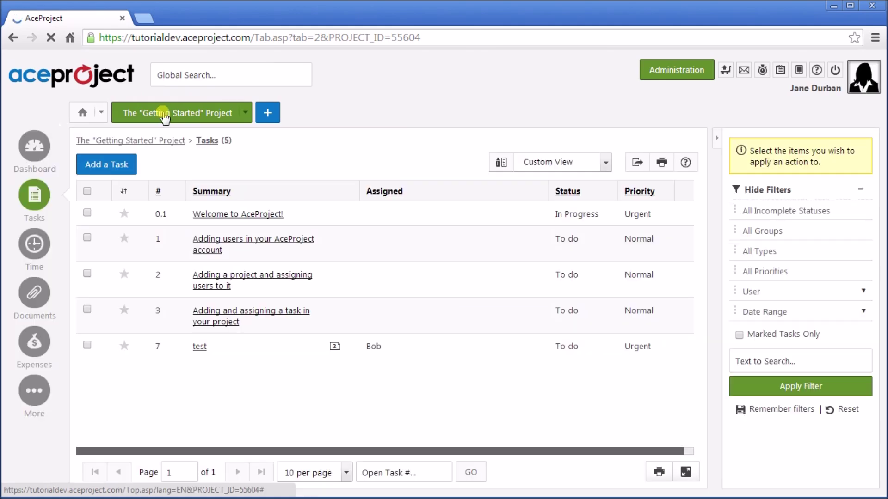
# Return to the Dashboard, list all 103 tasks, then open the Getting Started project
pyautogui.moveTo(46, 213)
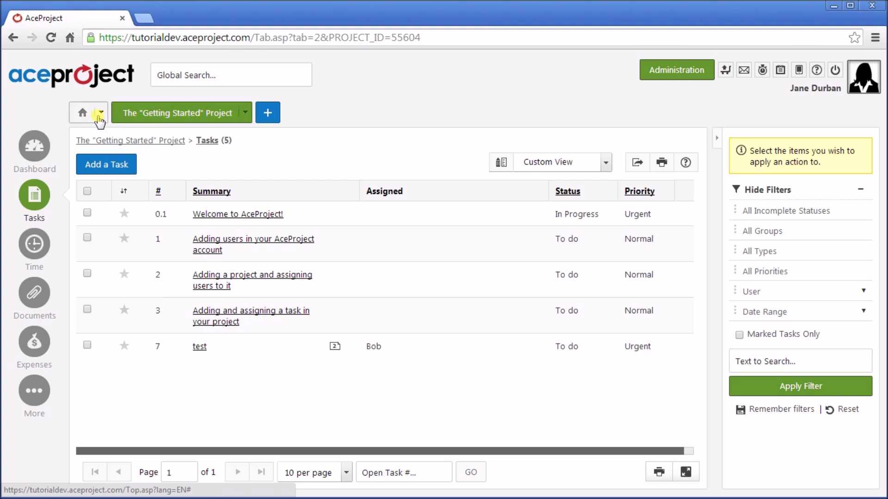
pyautogui.click(81, 115)
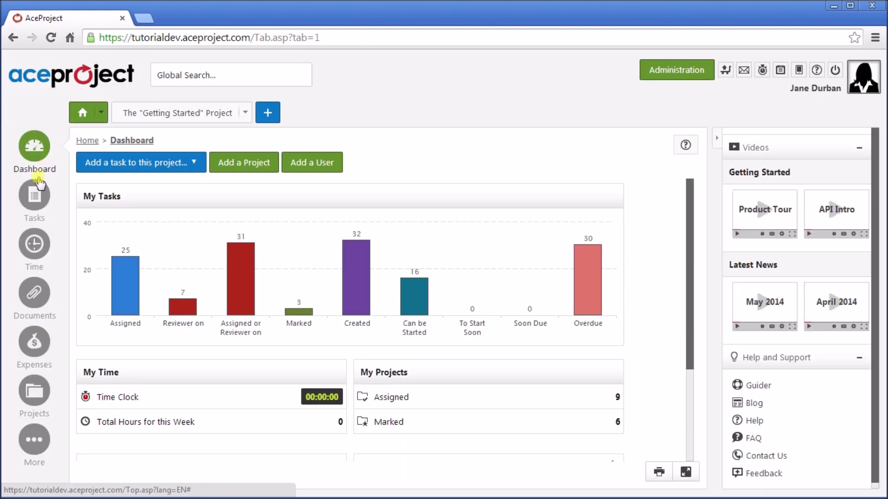
pyautogui.moveTo(35, 202)
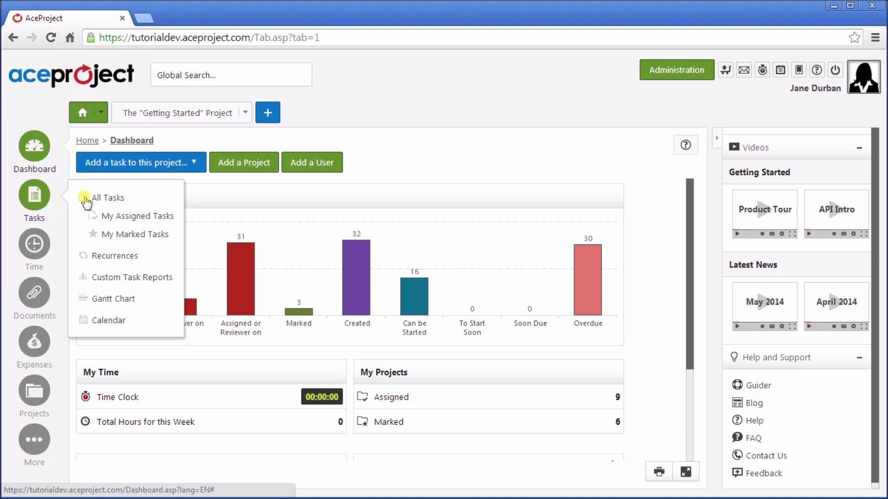
pyautogui.click(99, 198)
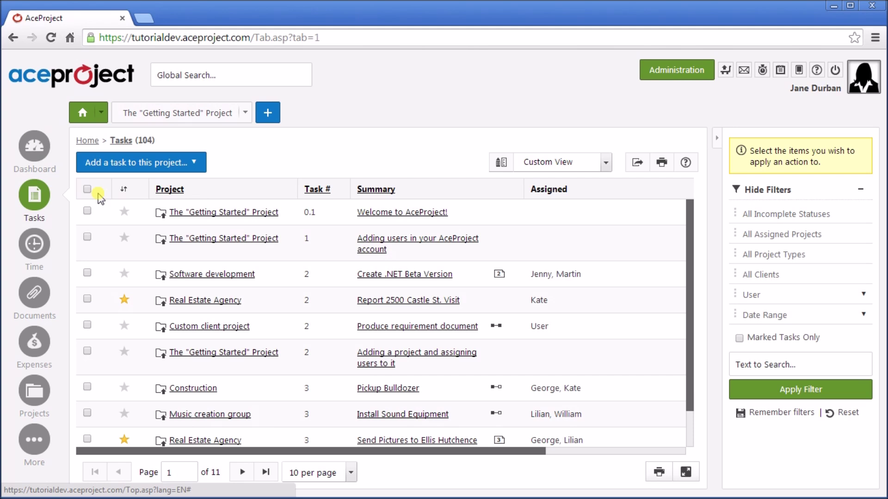
pyautogui.moveTo(95, 194)
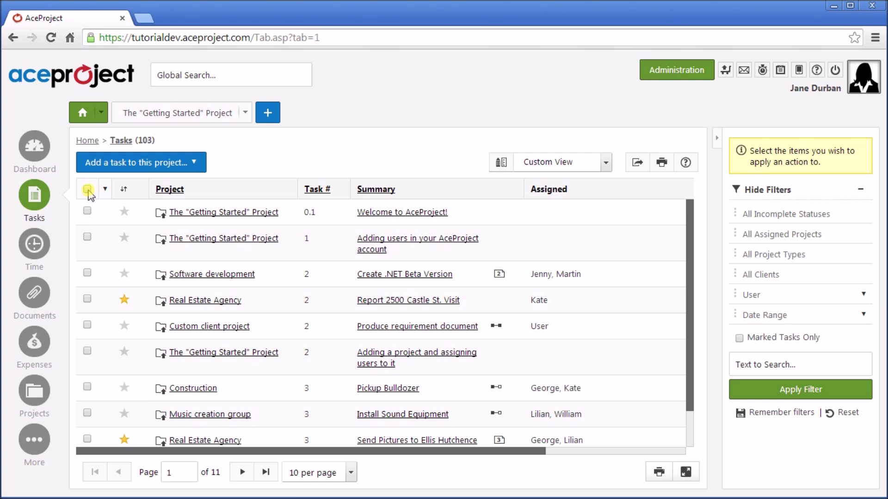
pyautogui.click(171, 116)
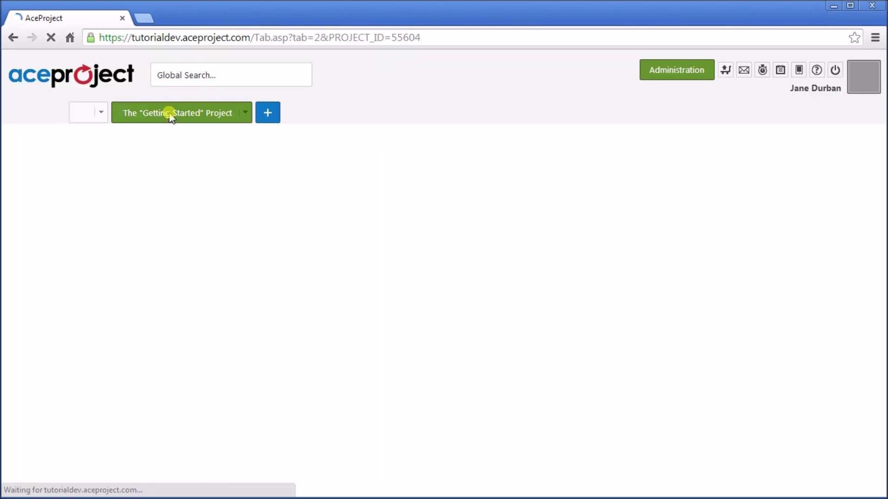
# Open Getting Started's project settings, then its Assignments page showing two project managers
pyautogui.click(246, 113)
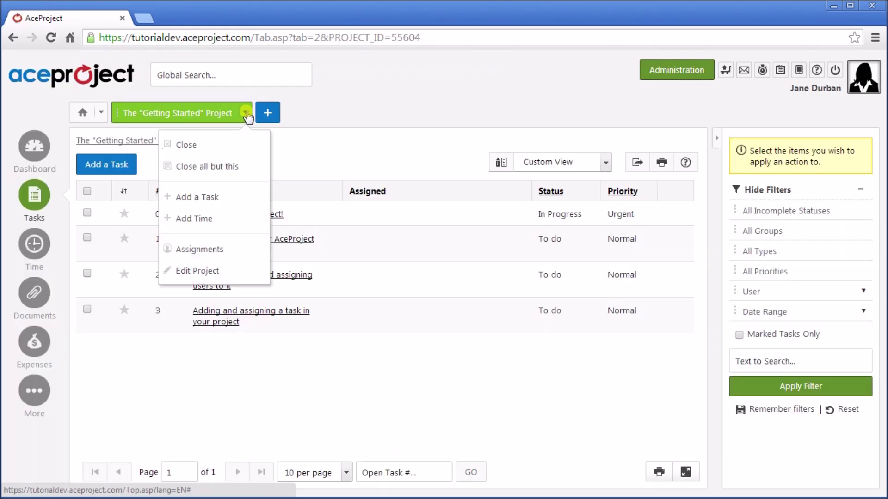
pyautogui.click(215, 273)
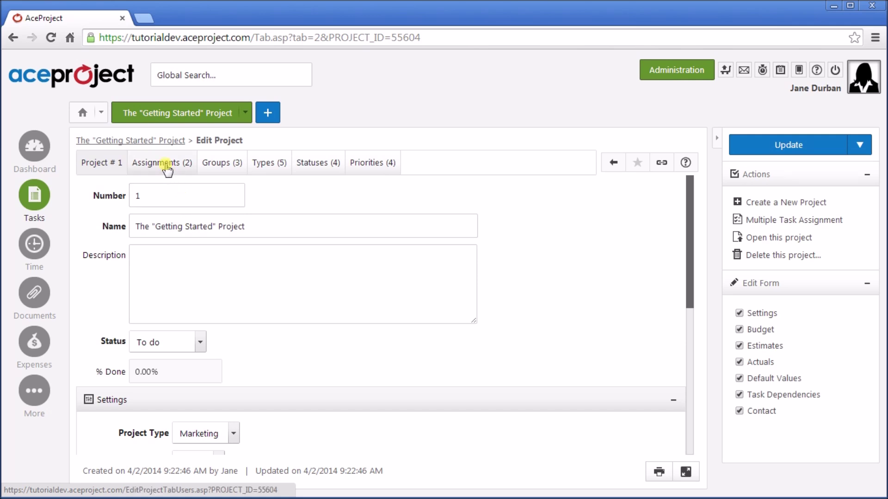
pyautogui.click(245, 112)
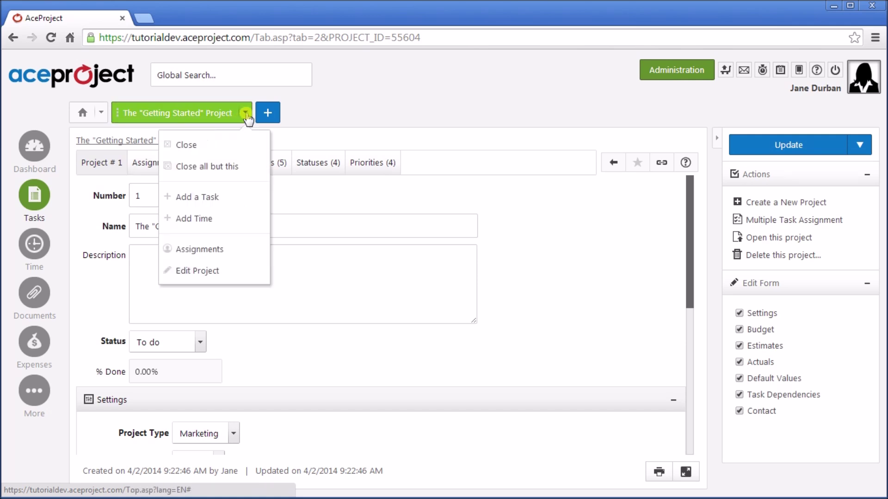
pyautogui.click(199, 249)
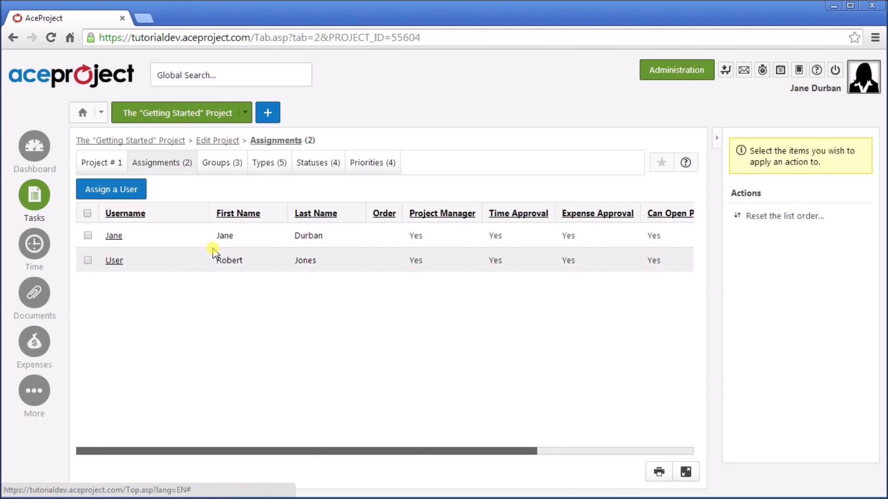
# Assign Bob to Getting Started without manager, time-approval or expense-approval rights
pyautogui.click(121, 190)
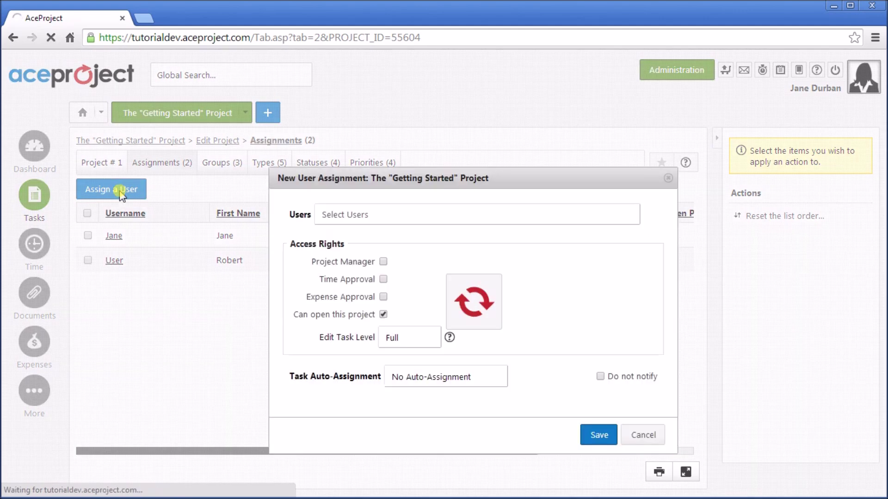
pyautogui.click(378, 218)
pyautogui.click(326, 290)
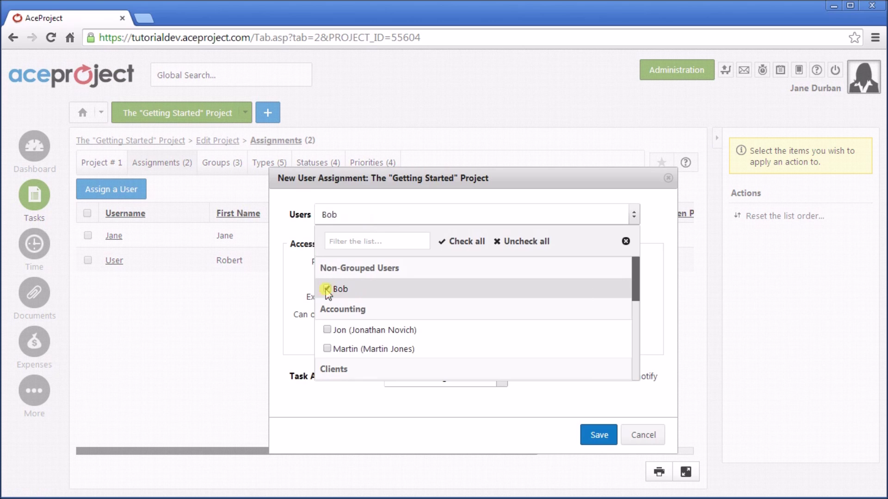
pyautogui.click(585, 200)
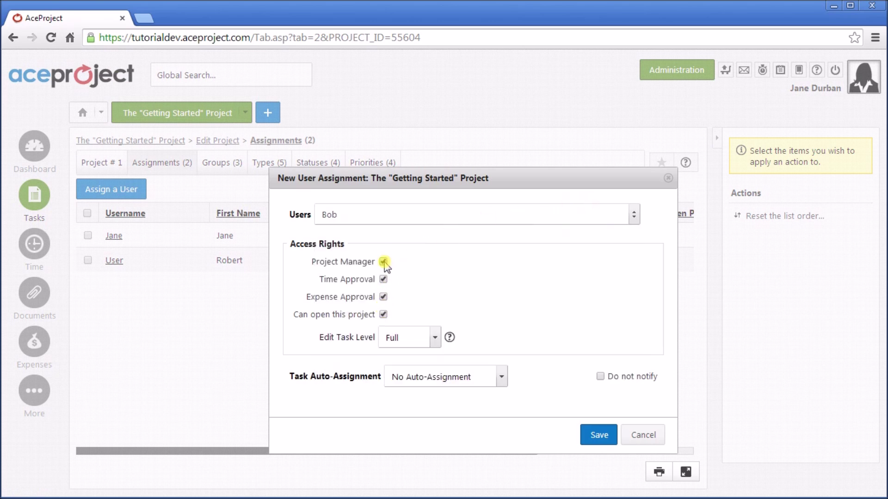
pyautogui.click(383, 279)
pyautogui.click(383, 296)
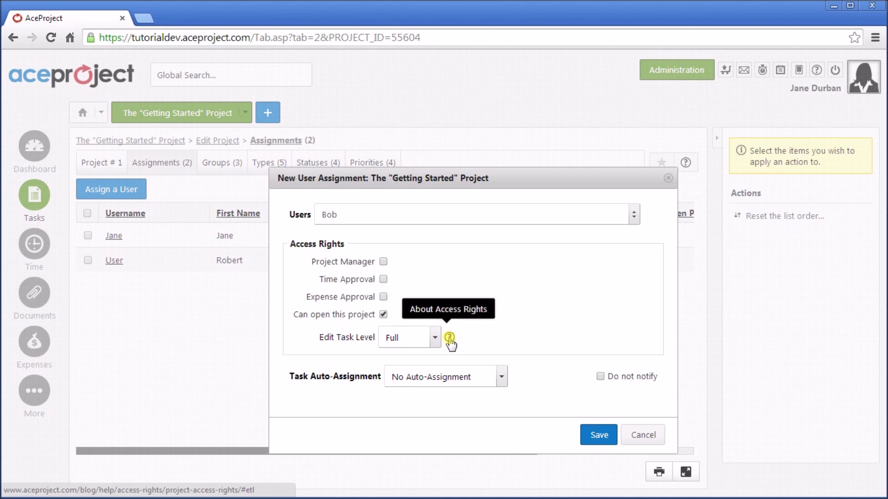
pyautogui.click(597, 437)
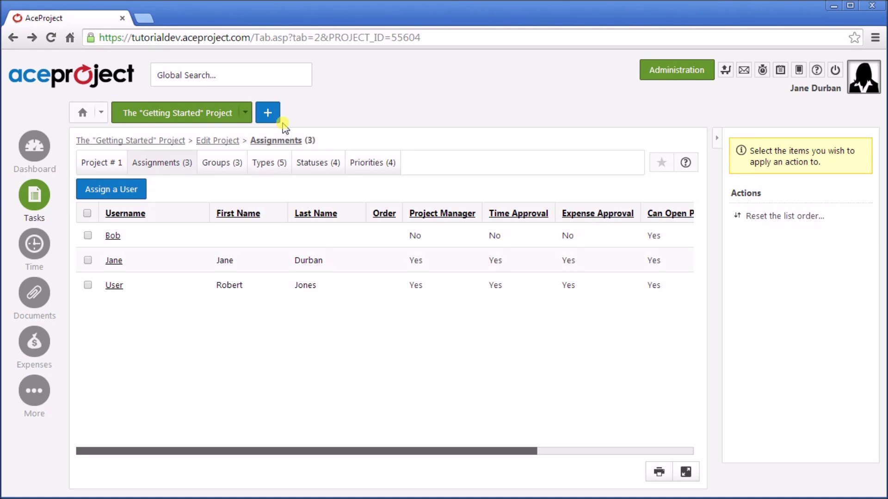
pyautogui.click(180, 112)
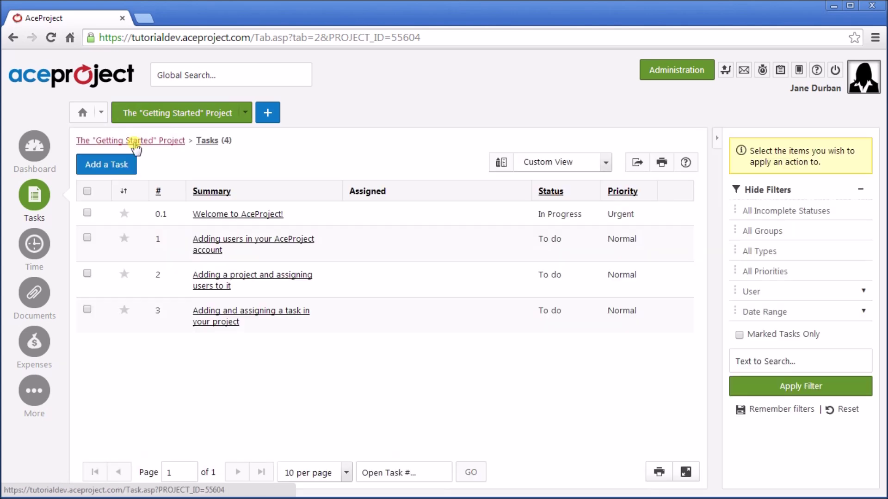
# Start a new task in Getting Started with Urgent priority, assigned to Bob
pyautogui.click(116, 166)
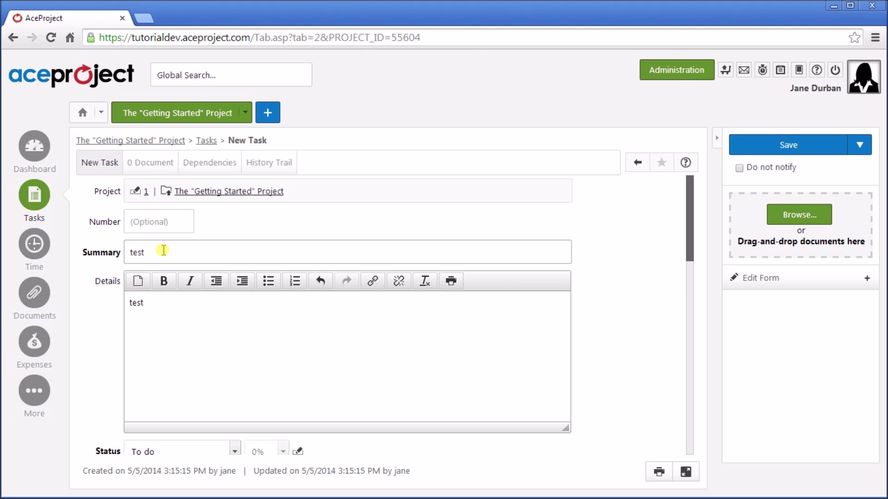
pyautogui.scroll(-5, 210, 326)
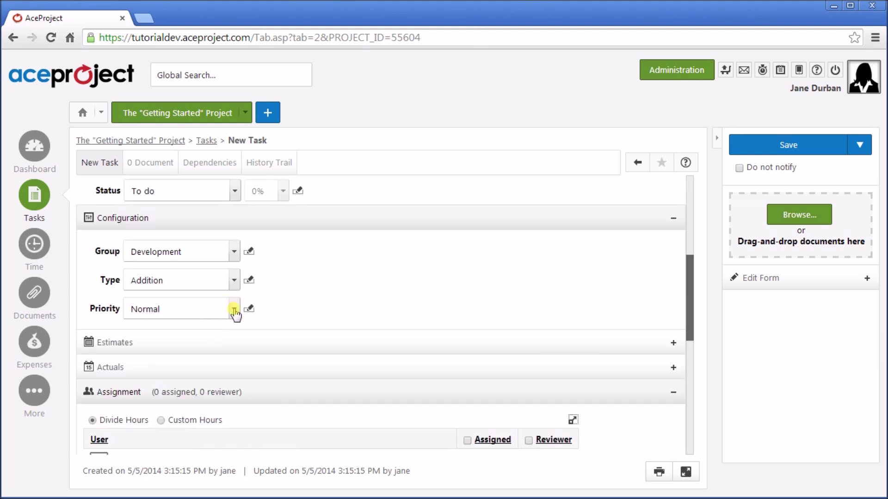
pyautogui.click(234, 311)
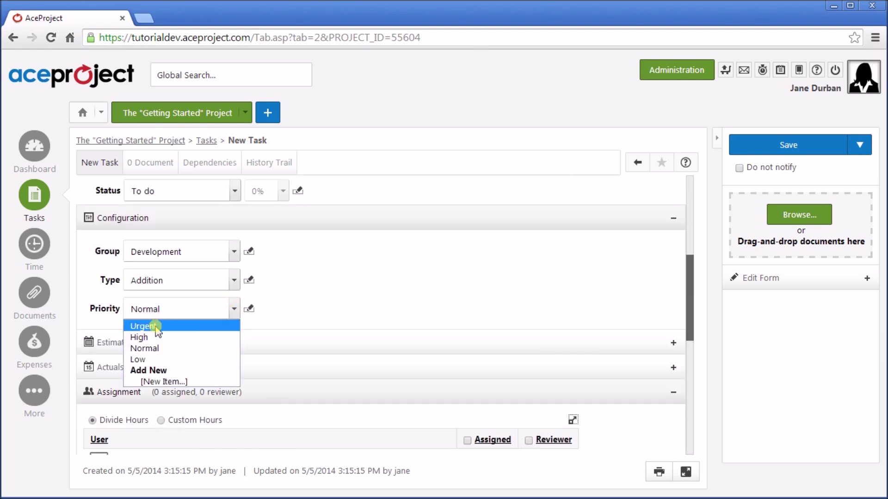
pyautogui.click(143, 326)
pyautogui.scroll(-3, 263, 289)
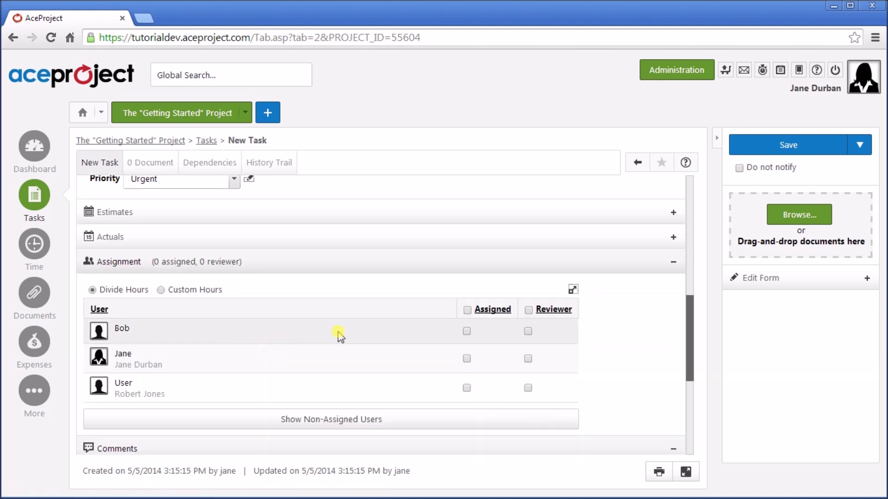
pyautogui.click(466, 331)
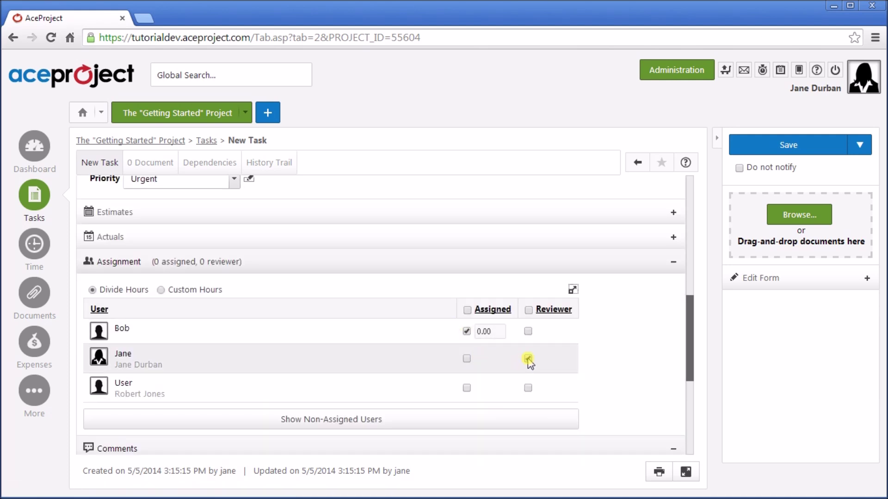
# Attach acelogo.gif, Home1.jpg and taskup1.PNG from the Videos folder and save the test task
pyautogui.click(793, 221)
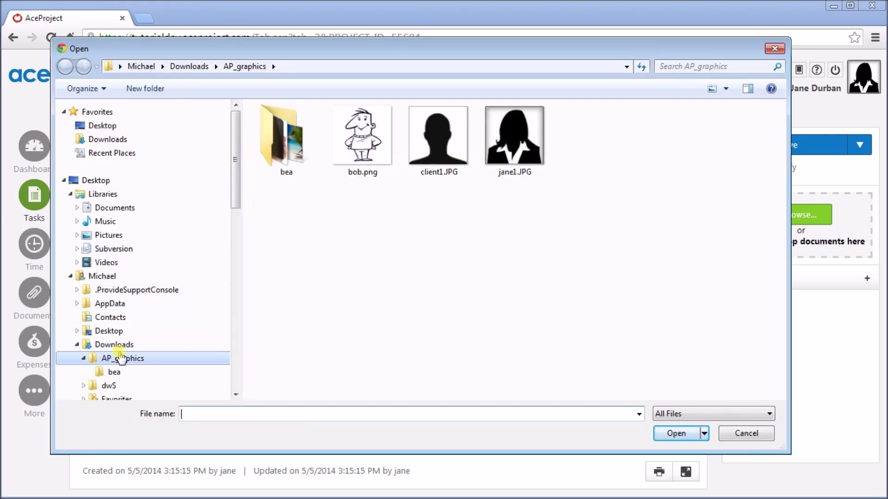
pyautogui.click(111, 345)
pyautogui.click(507, 146)
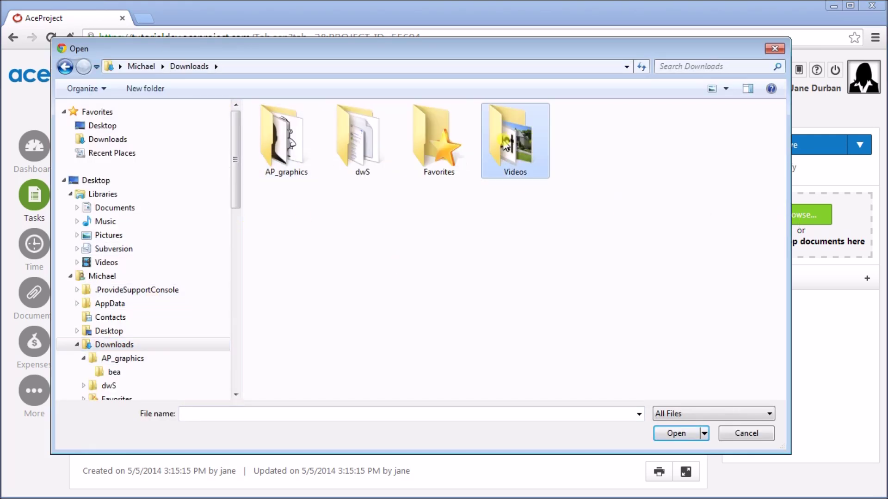
pyautogui.doubleClick(506, 146)
pyautogui.click(296, 148)
pyautogui.keyDown('ctrl'); pyautogui.click(362, 150); pyautogui.keyUp('ctrl')
pyautogui.keyDown('ctrl'); pyautogui.click(449, 144); pyautogui.keyUp('ctrl')
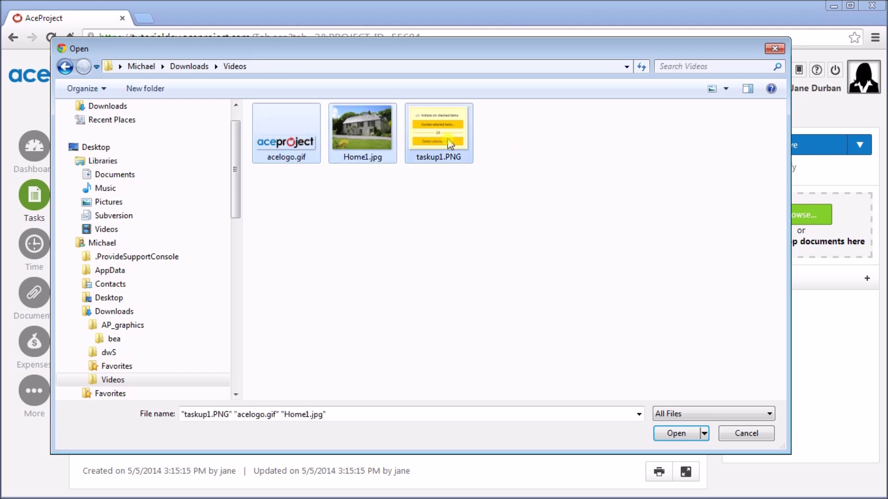
pyautogui.click(670, 431)
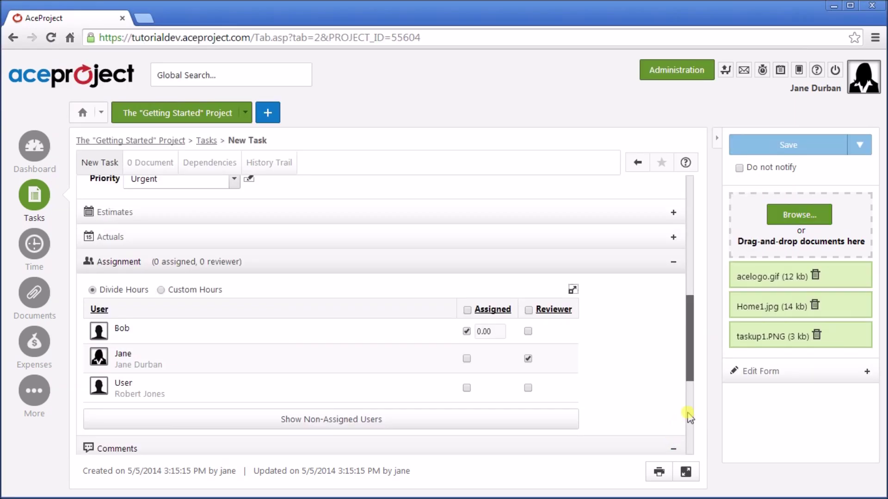
pyautogui.click(769, 147)
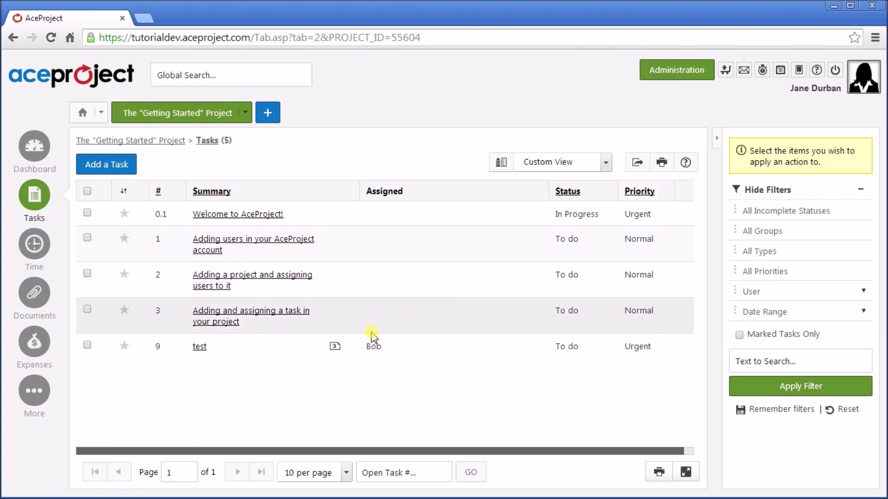
pyautogui.click(335, 348)
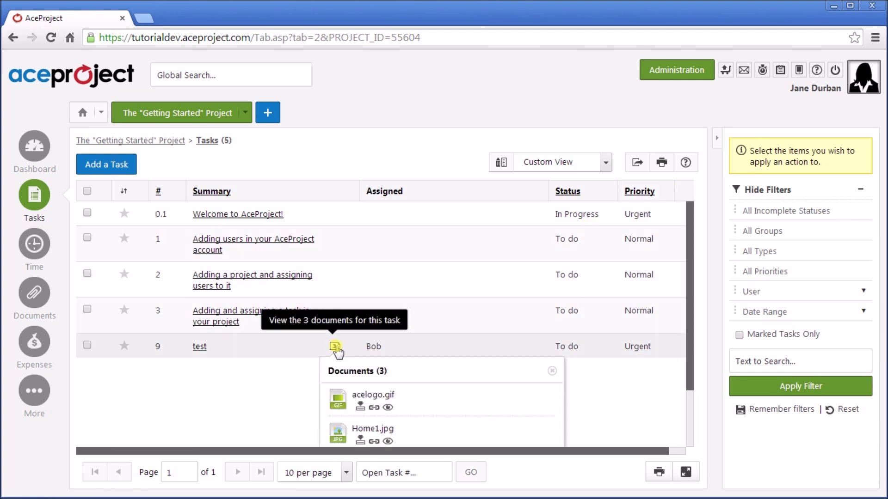
pyautogui.scroll(-2, 324, 375)
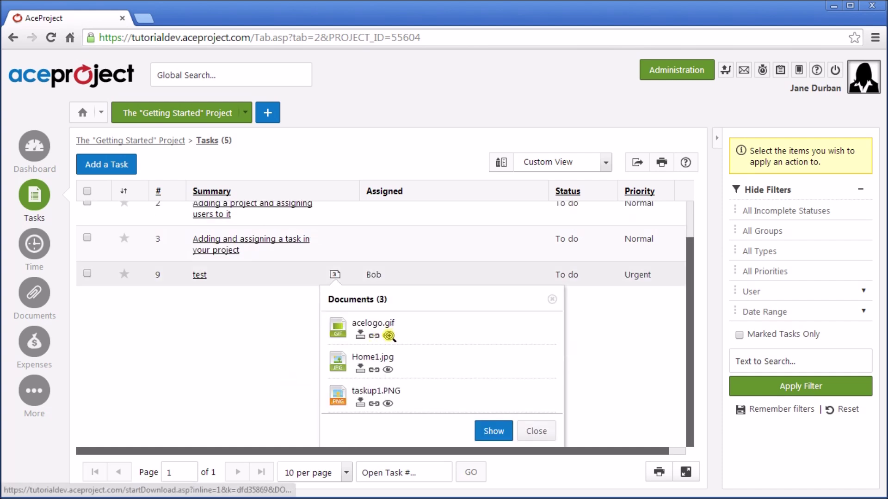
pyautogui.click(387, 335)
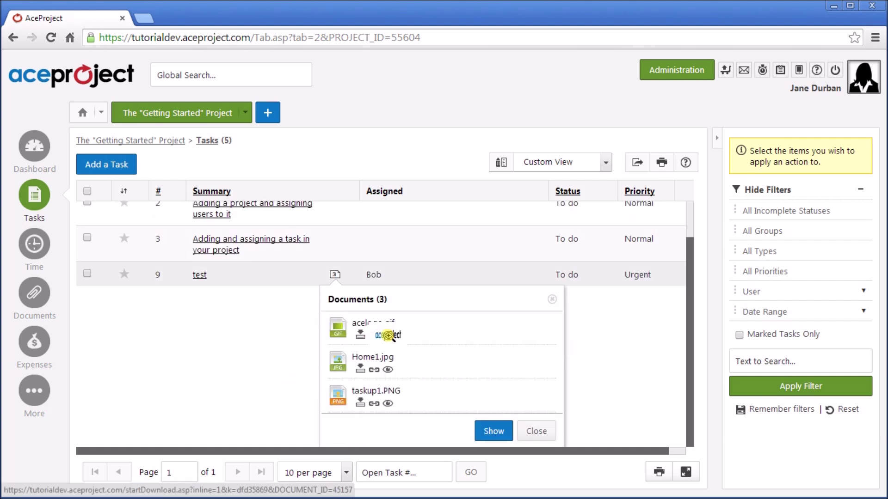
pyautogui.click(388, 369)
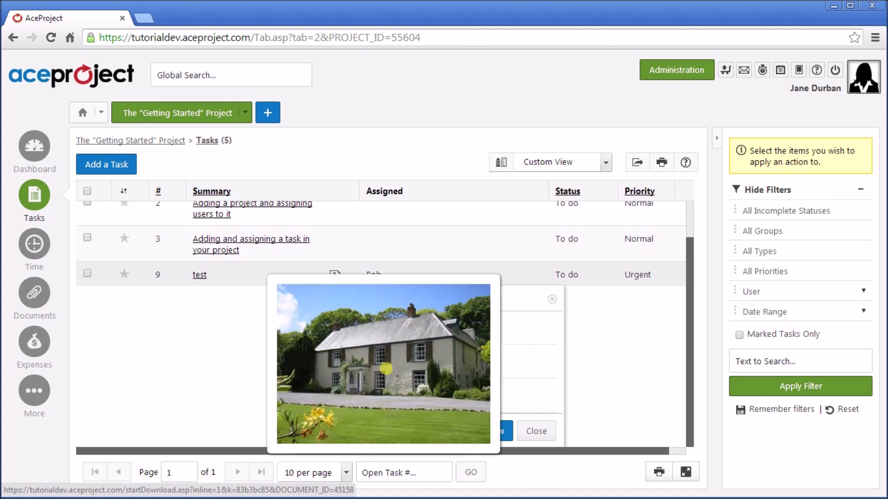
pyautogui.click(386, 368)
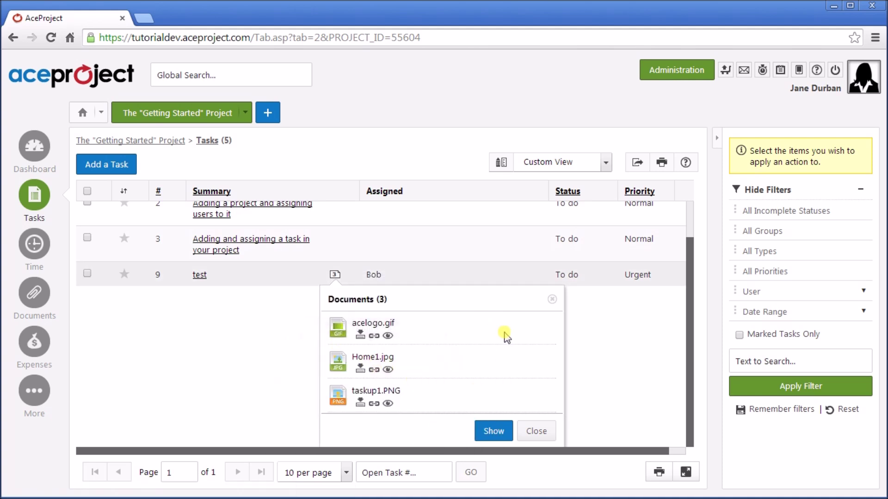
pyautogui.click(536, 431)
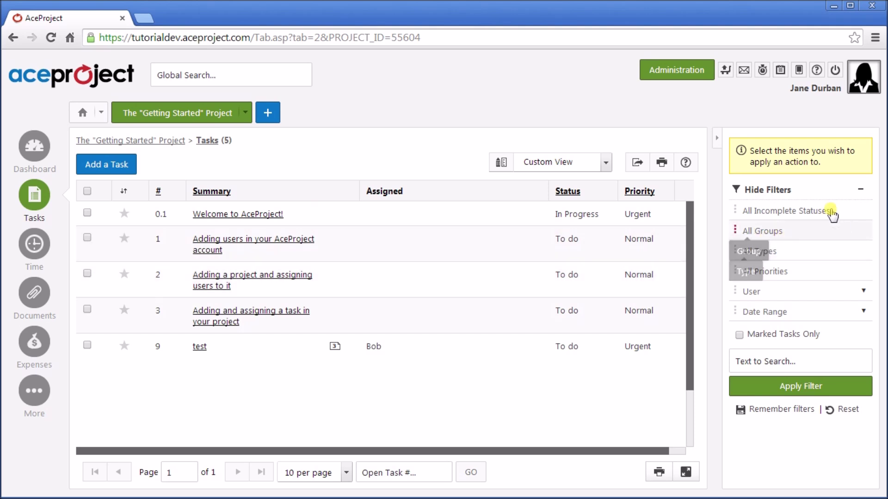
# Filter the task list to Urgent priority, then reset it to all priorities
pyautogui.click(780, 276)
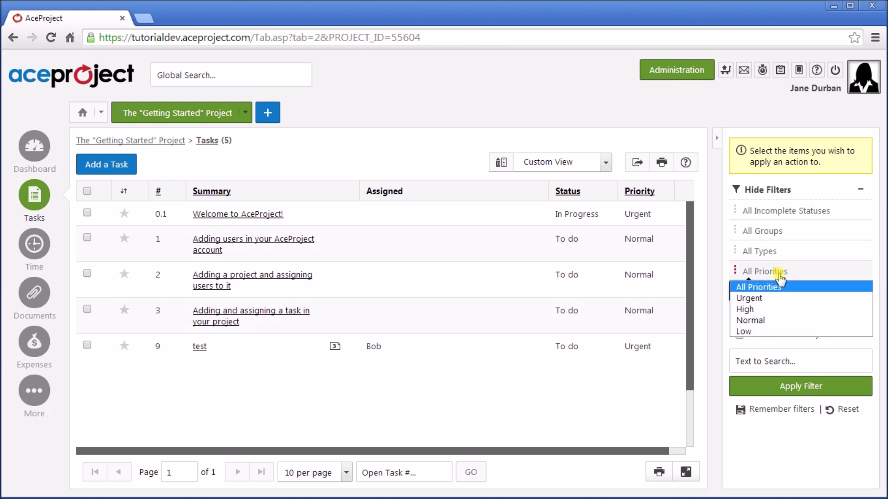
pyautogui.click(753, 299)
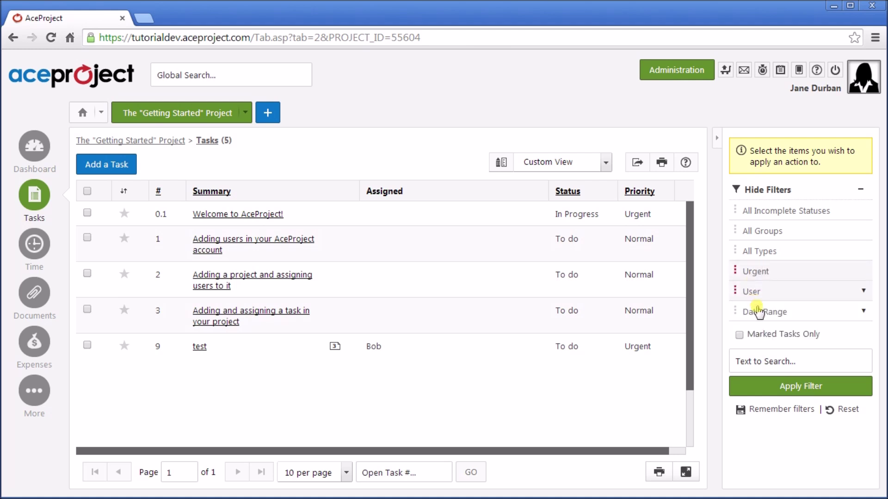
pyautogui.click(782, 387)
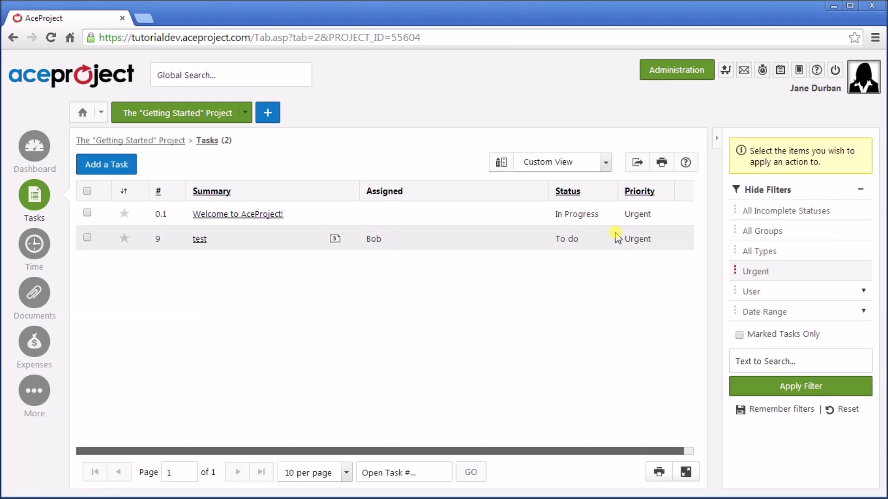
pyautogui.click(755, 272)
pyautogui.click(755, 286)
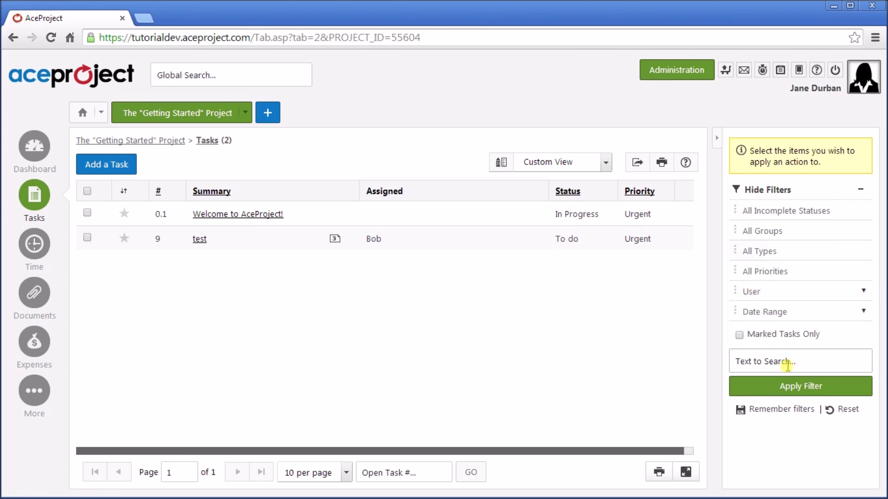
pyautogui.click(791, 391)
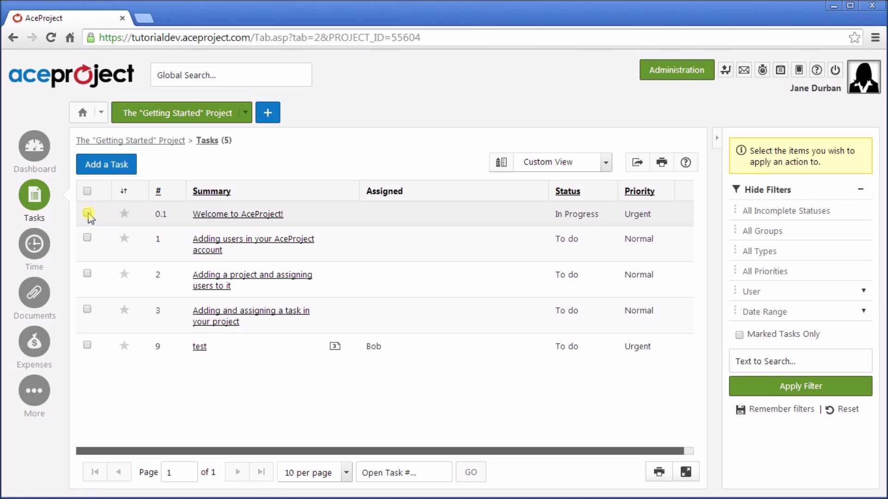
# Star task 1 and test, filter to marked tasks only, restore all tasks, and open test
pyautogui.click(124, 238)
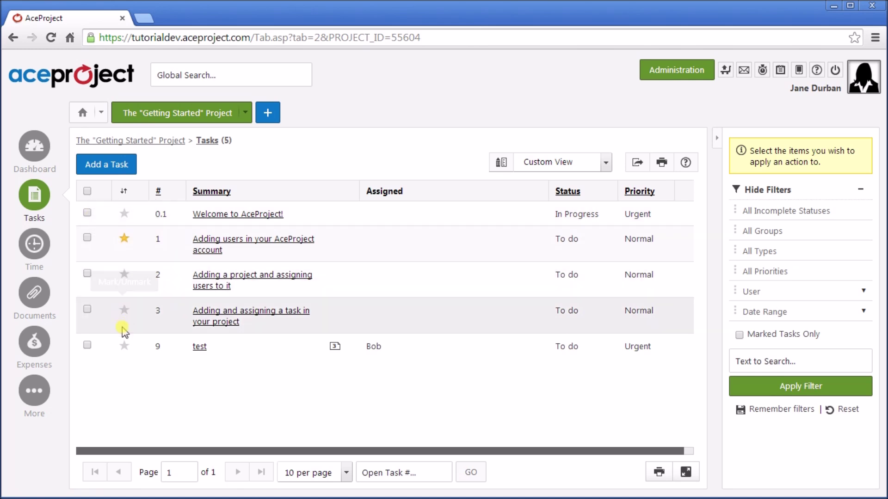
pyautogui.click(125, 347)
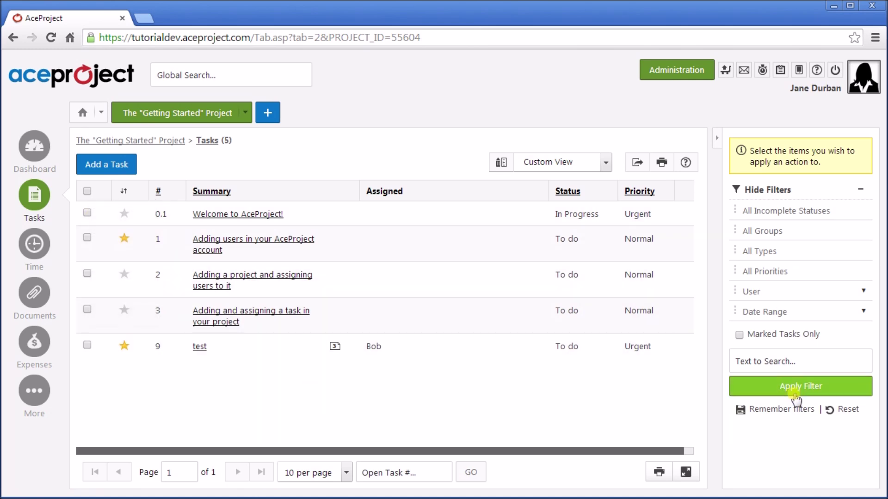
pyautogui.click(740, 334)
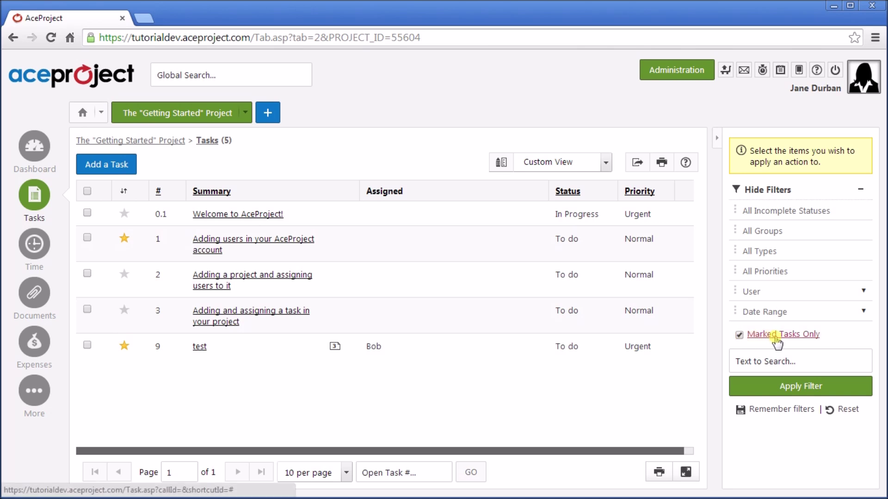
pyautogui.click(782, 387)
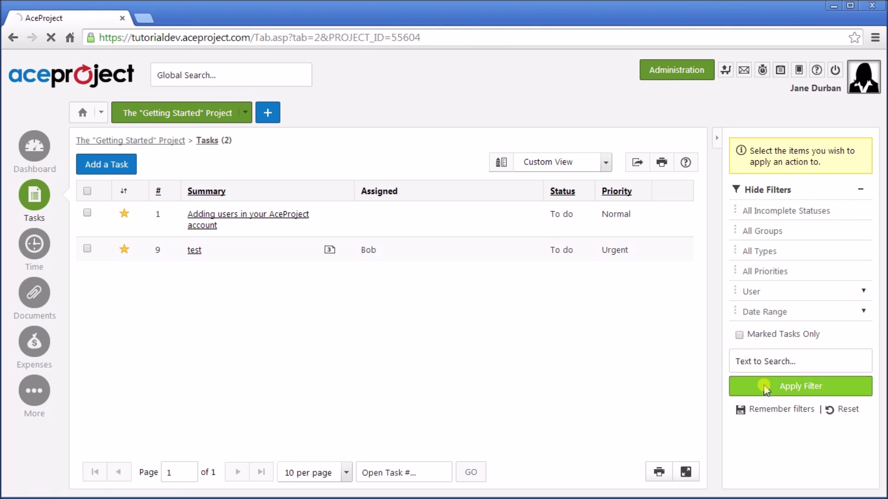
pyautogui.click(786, 387)
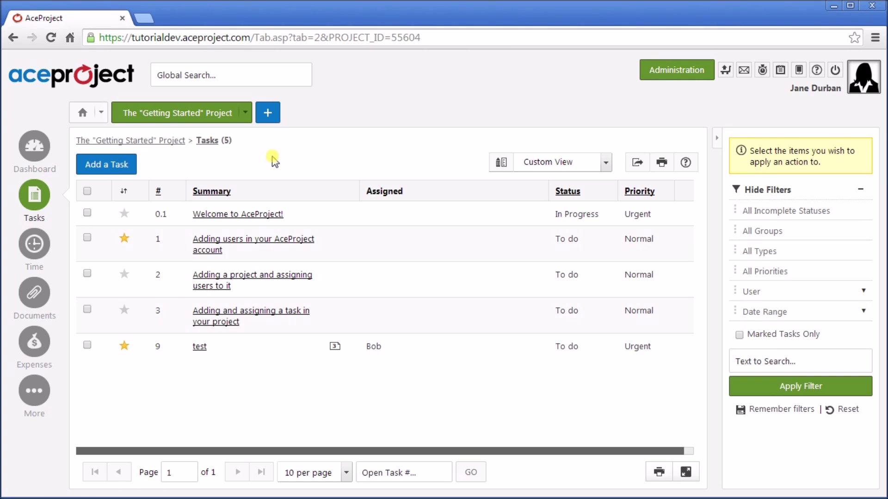
pyautogui.click(199, 347)
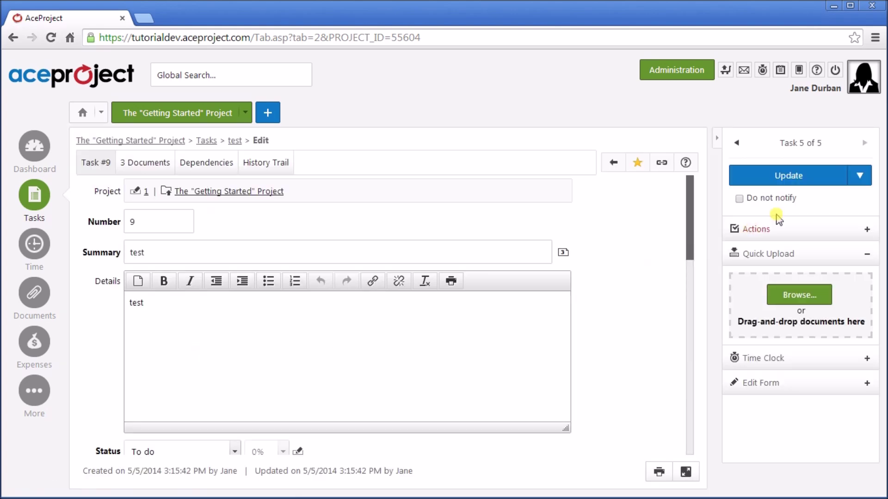
# Add a time entry to task 'test' with 3 hours Monday and 5 hours Tuesday
pyautogui.click(866, 231)
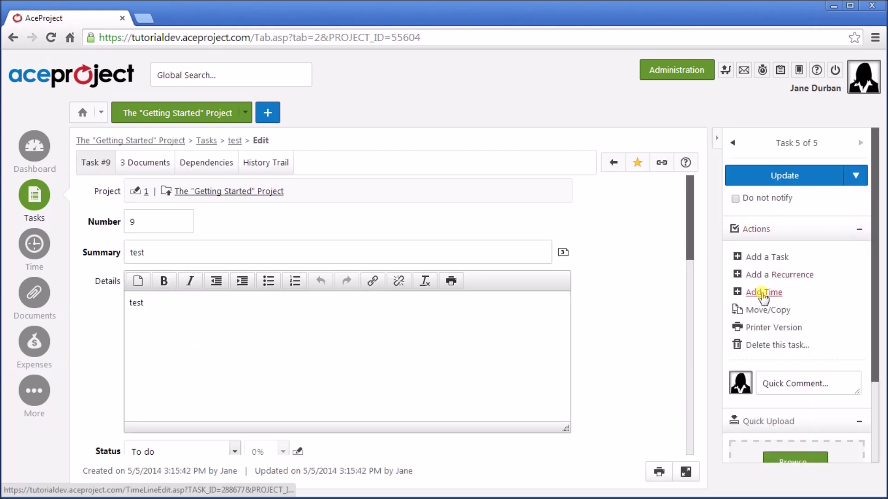
pyautogui.moveTo(51, 250)
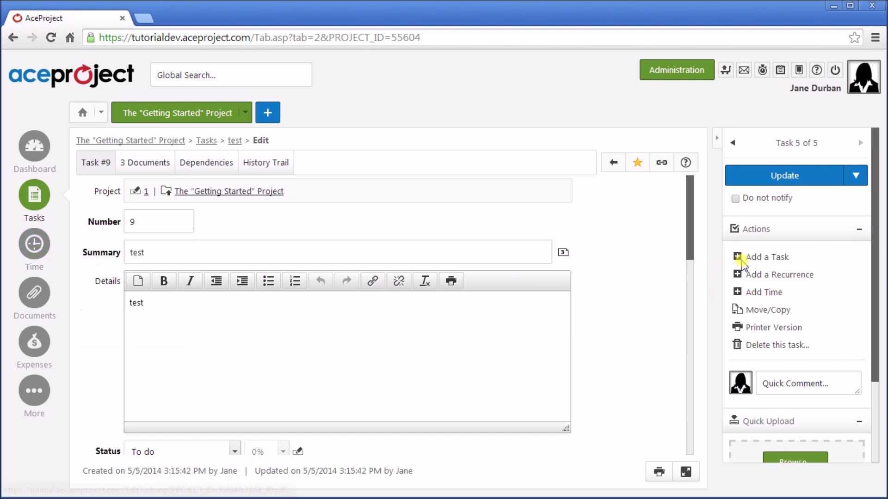
pyautogui.click(761, 293)
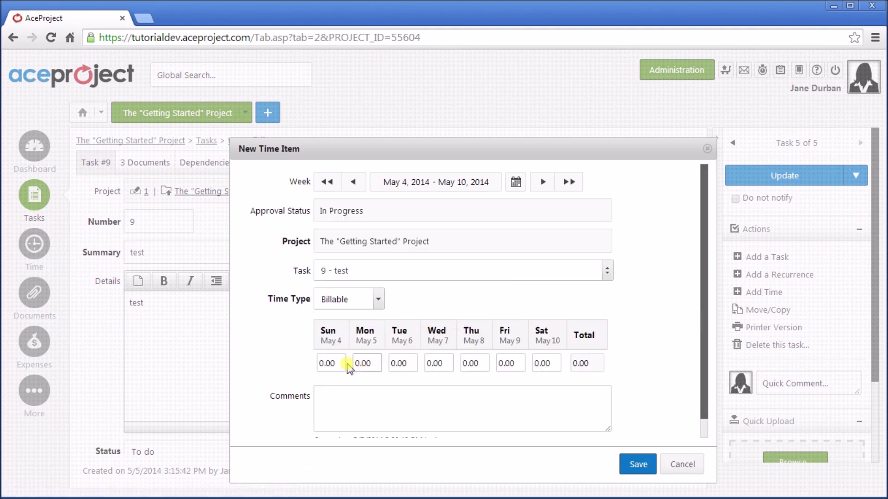
pyautogui.click(375, 365)
pyautogui.write('3')
pyautogui.click(402, 362)
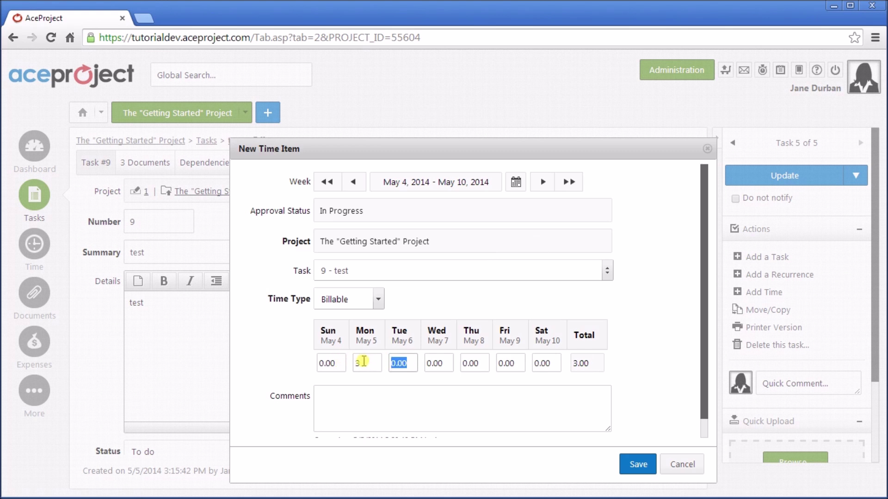
pyautogui.write('5')
pyautogui.click(635, 465)
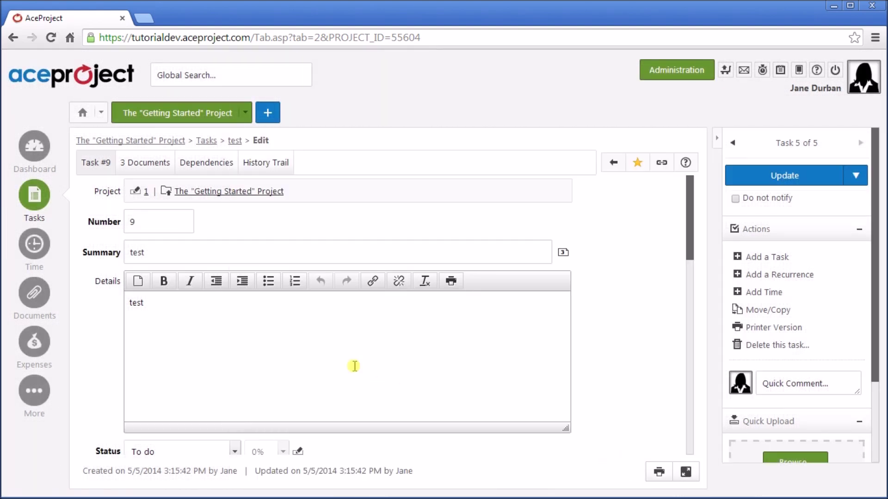
# Open the My Time timesheet and select the '9 - test' time entry row
pyautogui.click(37, 247)
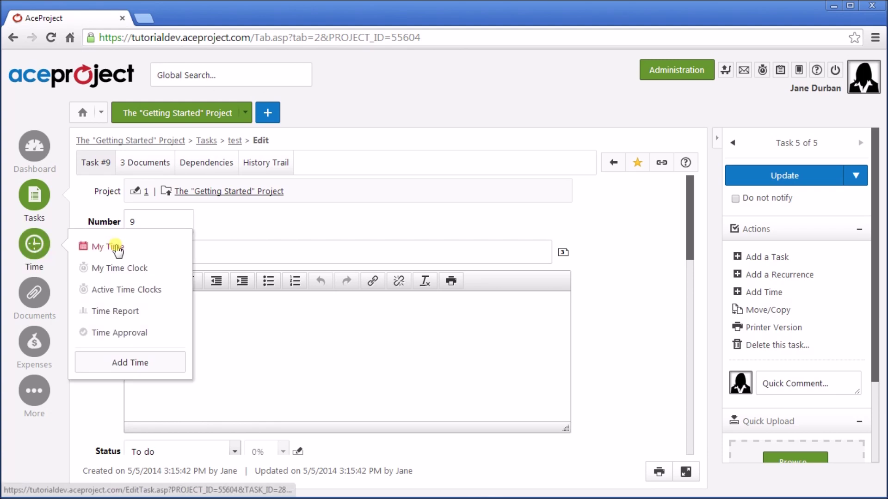
pyautogui.click(116, 247)
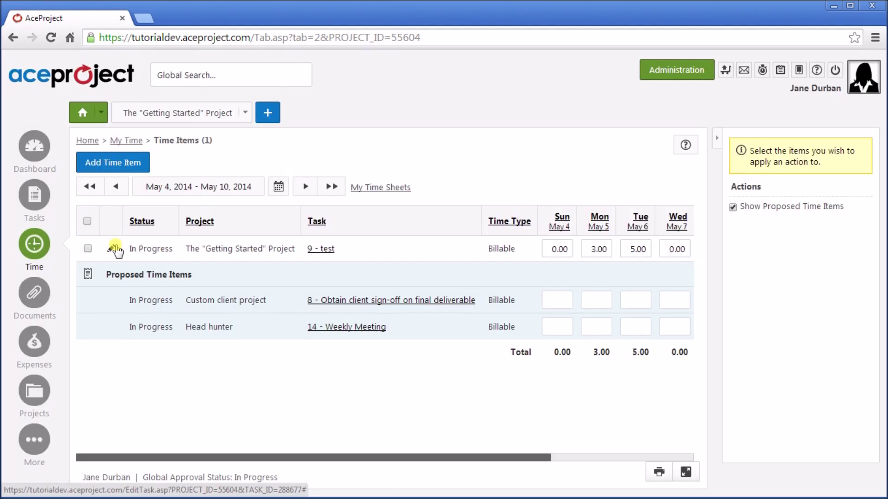
pyautogui.click(87, 250)
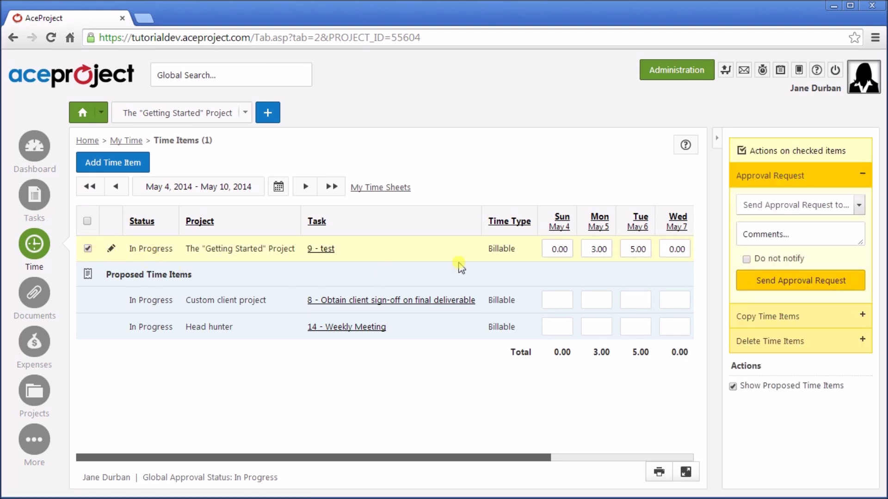
# Review the Send Approval Request to list, then dismiss it without choosing anyone
pyautogui.click(817, 207)
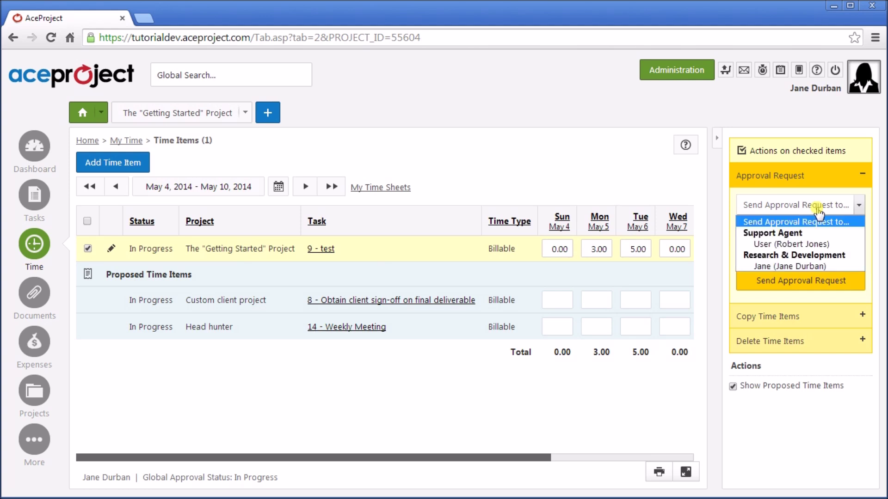
pyautogui.click(684, 182)
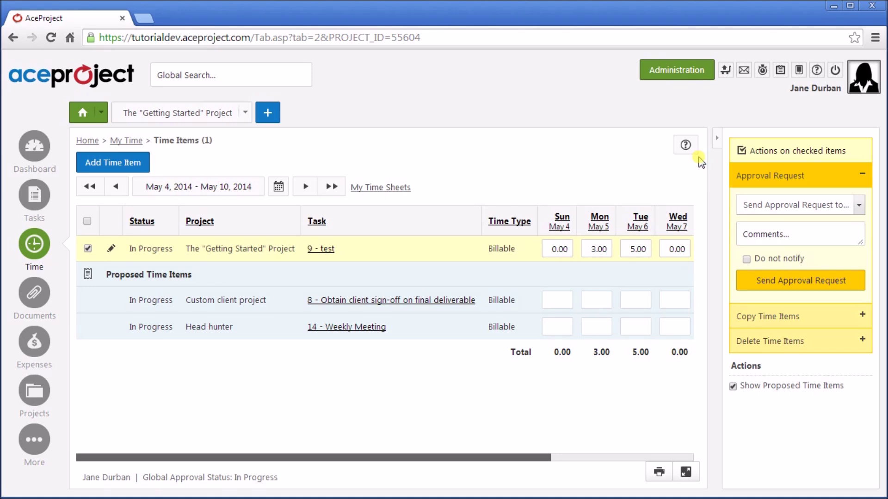
pyautogui.moveTo(34, 343)
pyautogui.moveTo(37, 244)
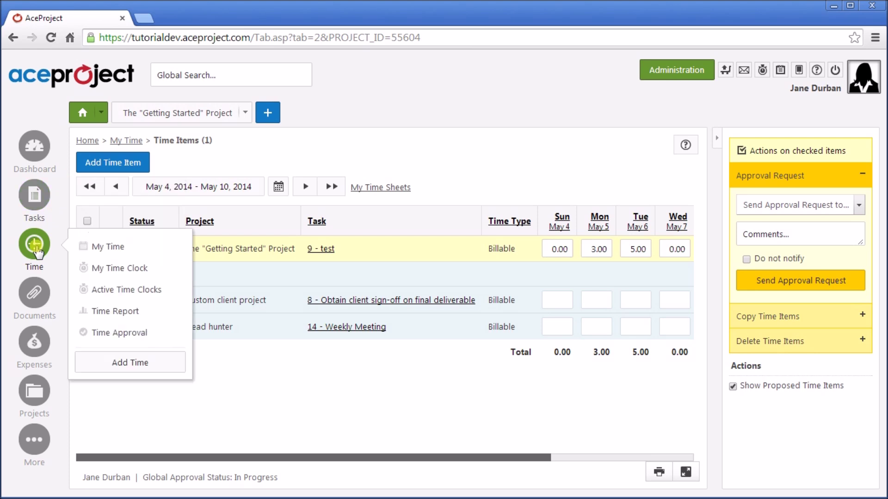
# Set up a Time Report grouped by Week with no secondary grouping
pyautogui.click(117, 313)
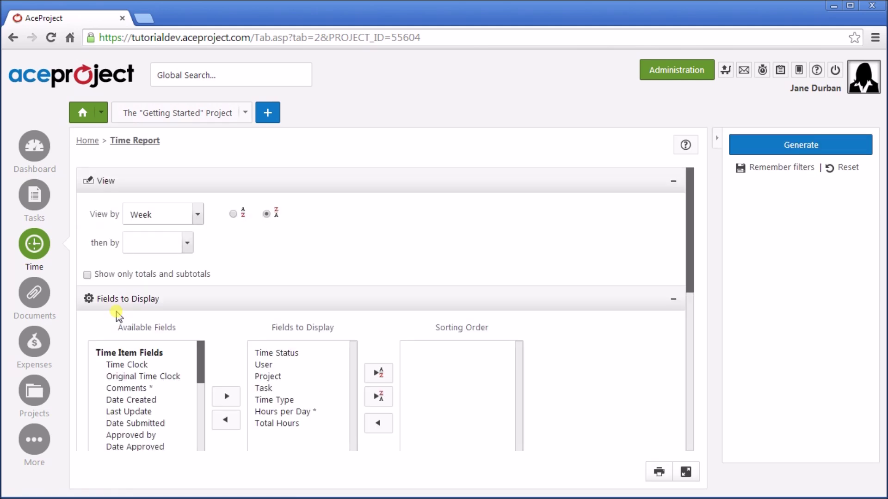
pyautogui.click(198, 214)
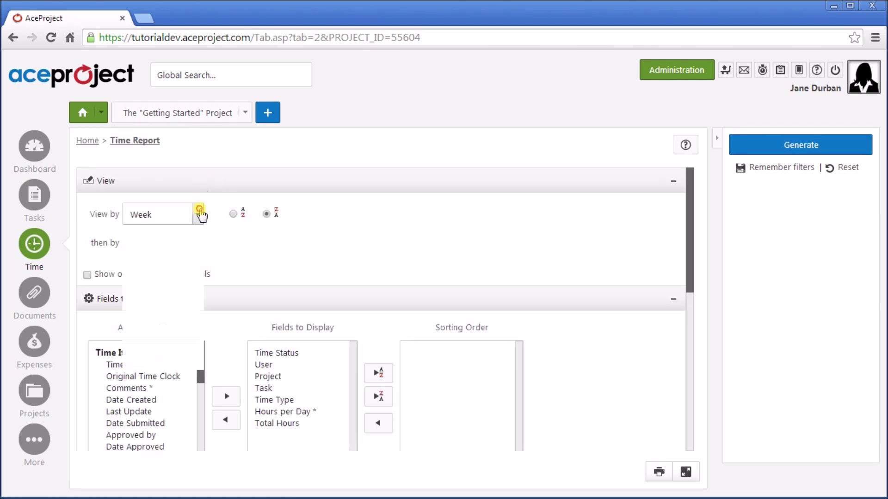
pyautogui.click(247, 243)
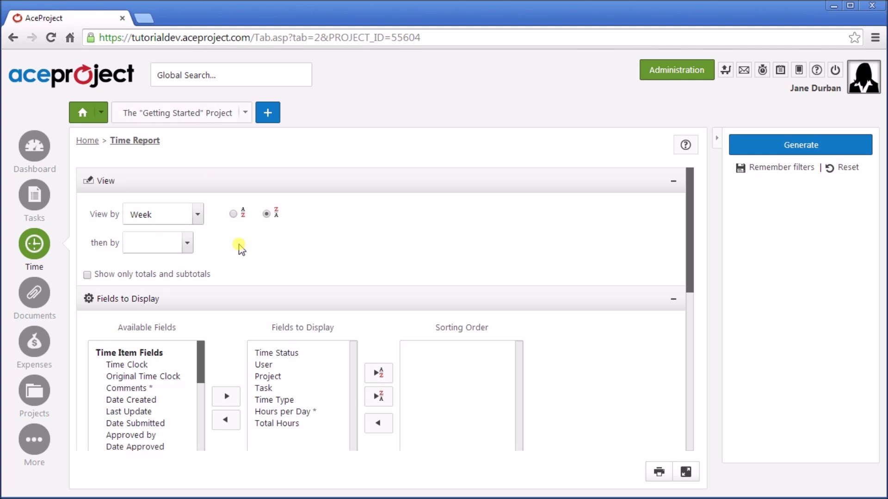
pyautogui.click(188, 244)
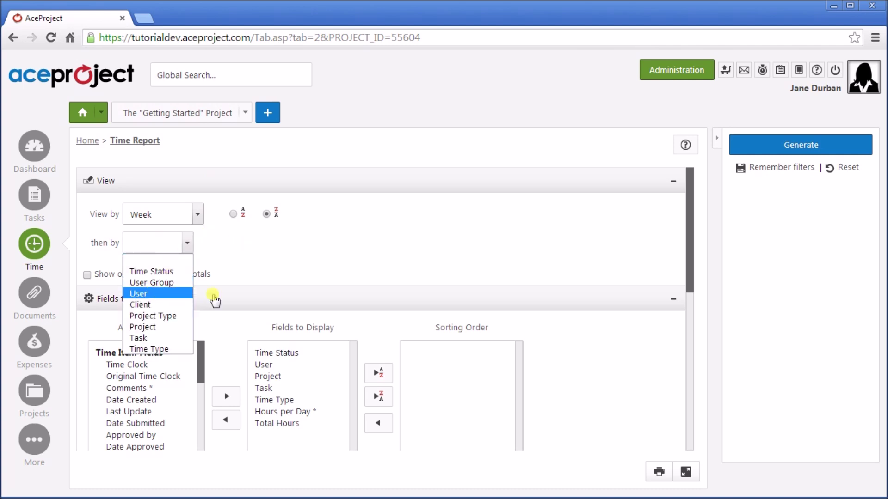
pyautogui.click(376, 271)
pyautogui.scroll(-3, 365, 287)
pyautogui.scroll(-5, 372, 296)
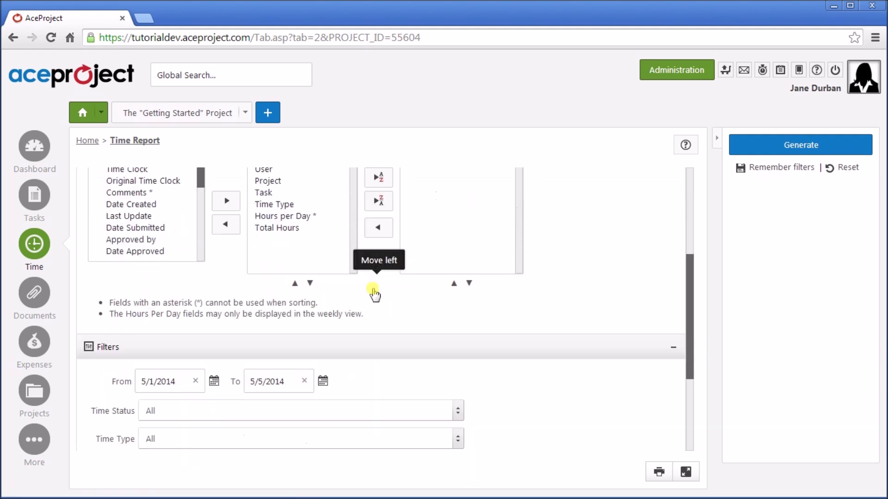
# Generate the weekly time report and check the Export Data options without exporting
pyautogui.click(791, 146)
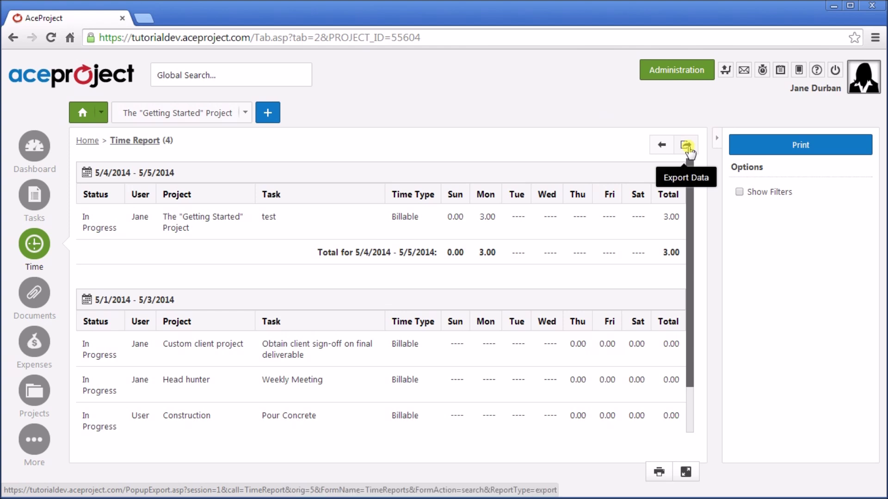
pyautogui.click(687, 147)
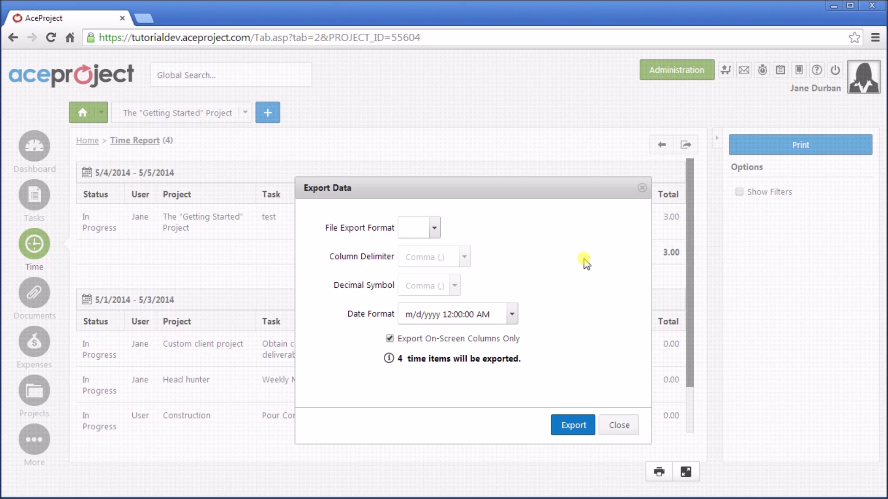
pyautogui.click(619, 427)
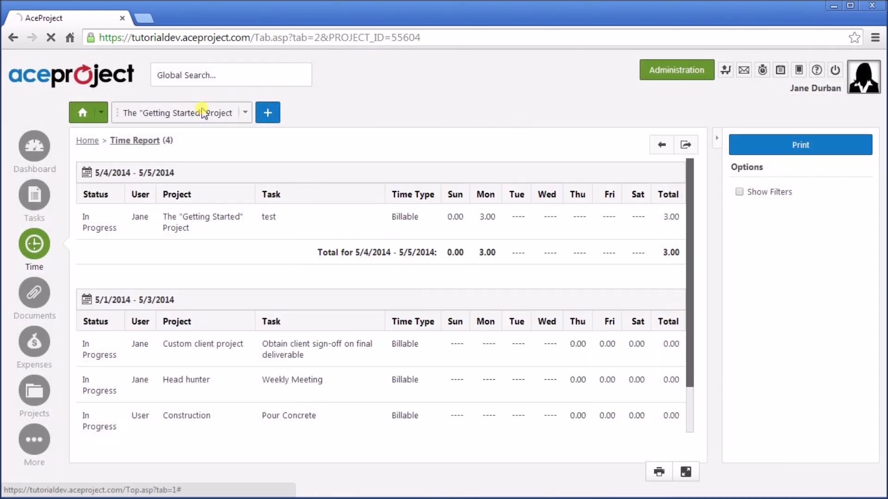